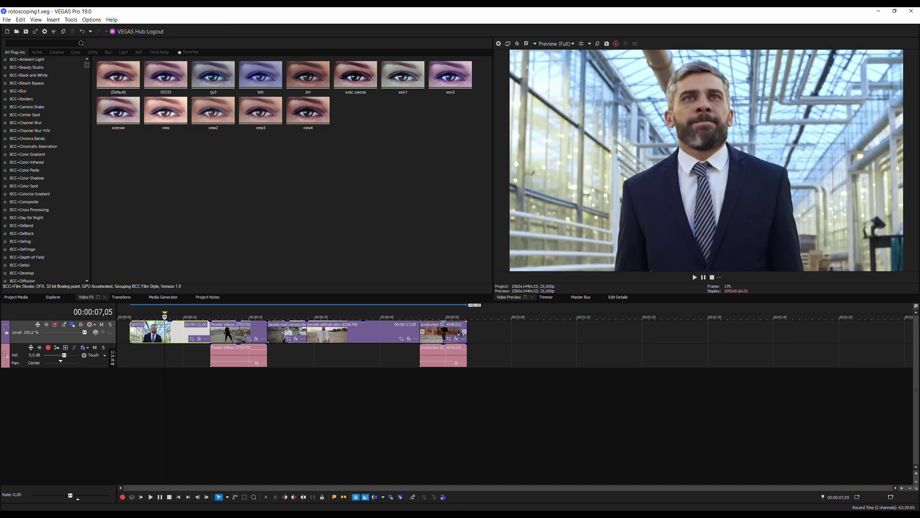
# - Move the video clips to the start of the timeline and remove the audio track beneath them
pyautogui.moveTo(171, 337); pyautogui.dragTo(127, 334)
pyautogui.click(149, 391)
pyautogui.moveTo(158, 389); pyautogui.dragTo(170, 389)
pyautogui.moveTo(186, 389); pyautogui.dragTo(416, 388)
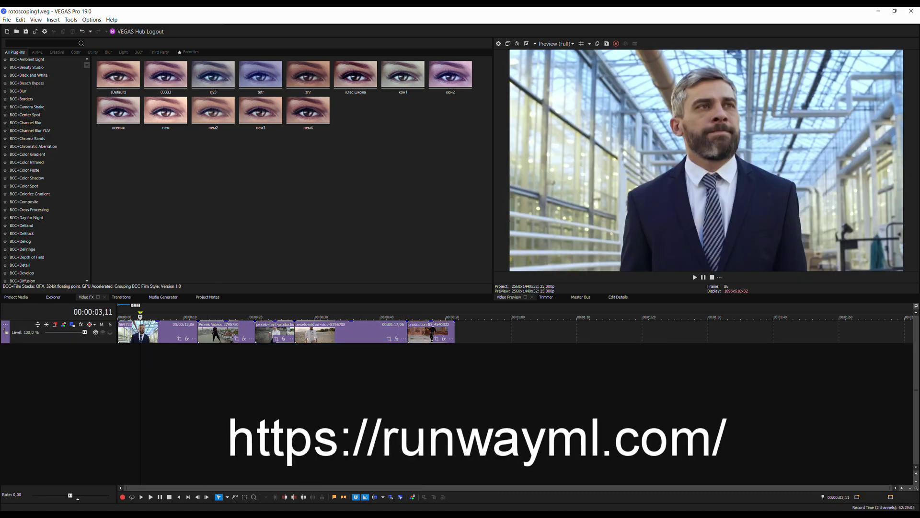
# - Switch to Runway in the browser and create a new Video Composition project
pyautogui.click(223, 512)
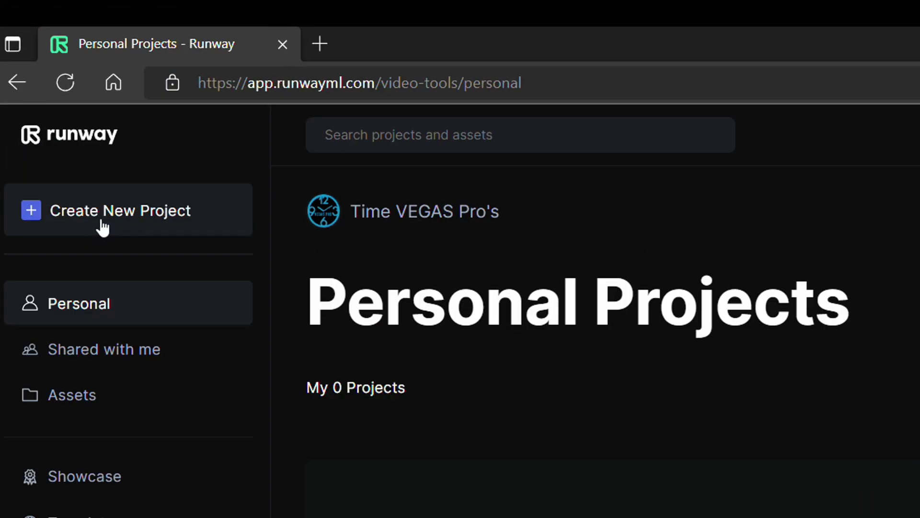
pyautogui.click(50, 90)
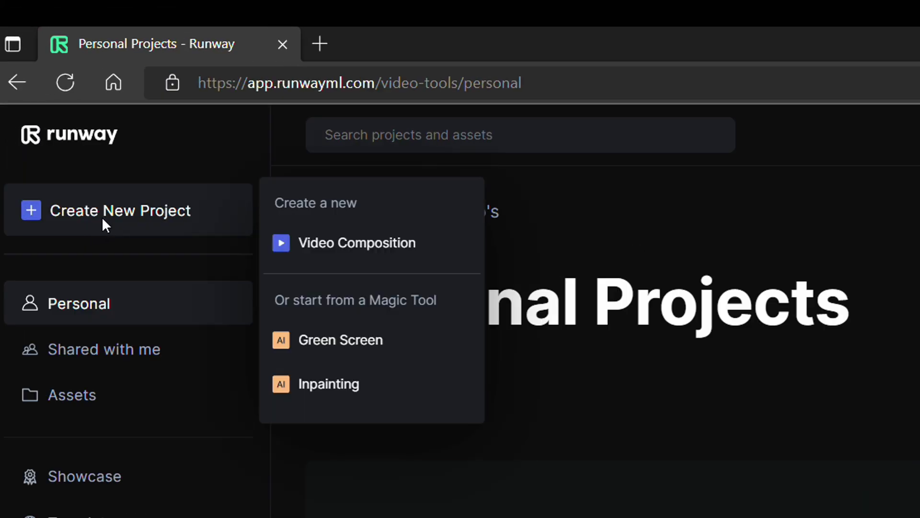
pyautogui.click(375, 261)
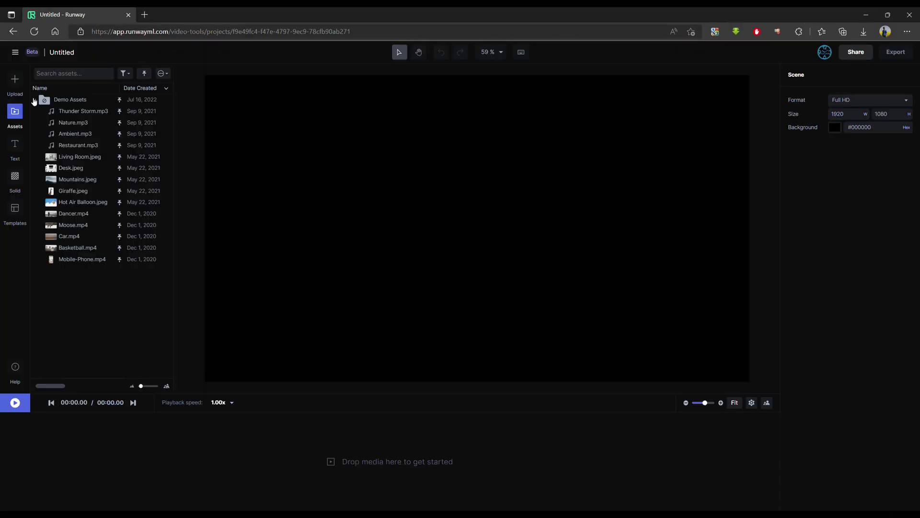
# - Upload the five videos 569723, Pexels Videos 2795750, pexels-mart-production-8164477, pexels-mikhail-nilov-8296708 and production ID_4540332 to the project's assets
pyautogui.click(34, 100)
pyautogui.click(57, 200)
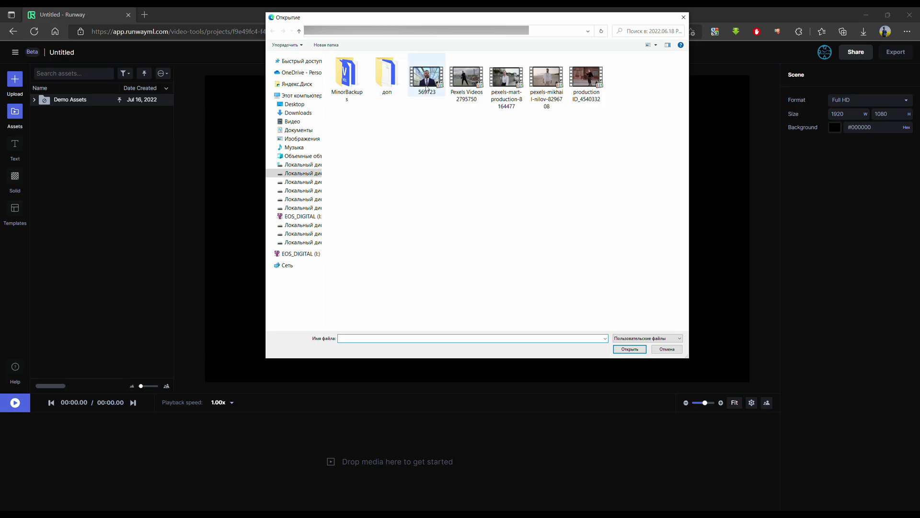
pyautogui.moveTo(434, 115); pyautogui.dragTo(609, 67)
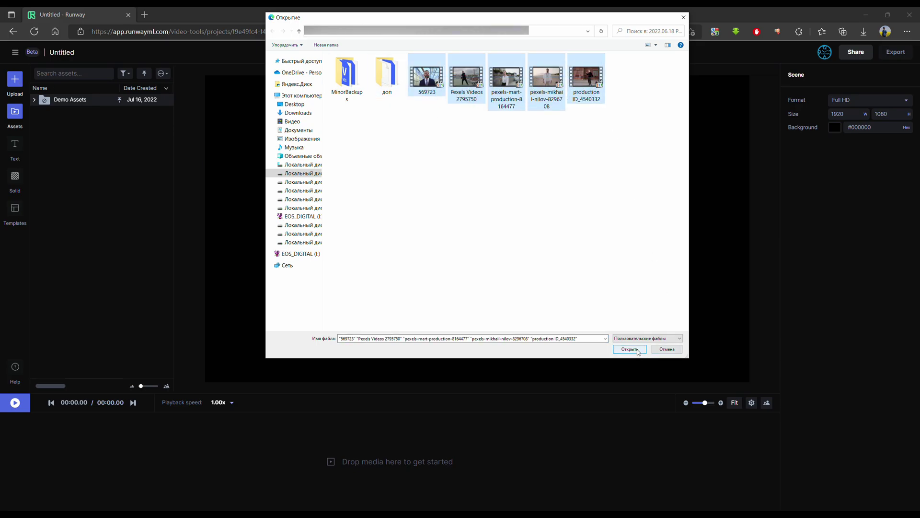
pyautogui.click(630, 349)
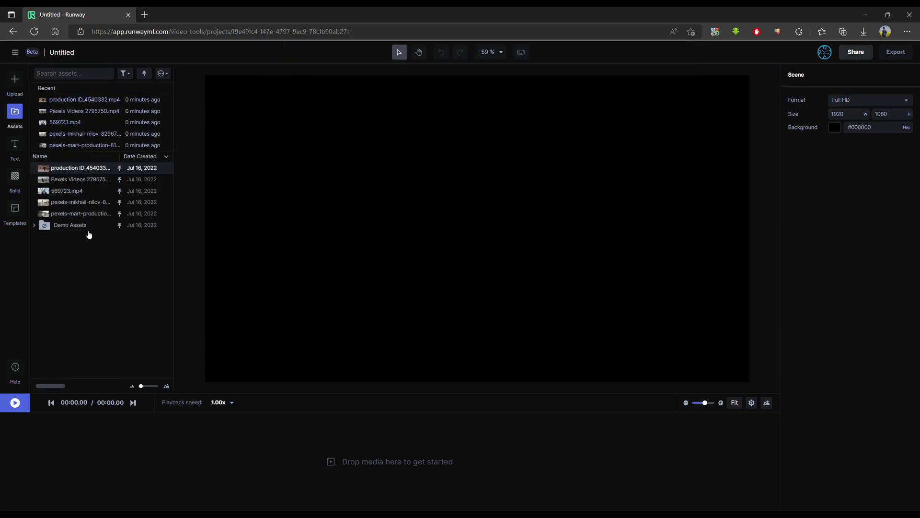
# - Place 569723.mp4 on the timeline and start the Green Screen tool on the clip
pyautogui.moveTo(66, 193); pyautogui.dragTo(444, 288)
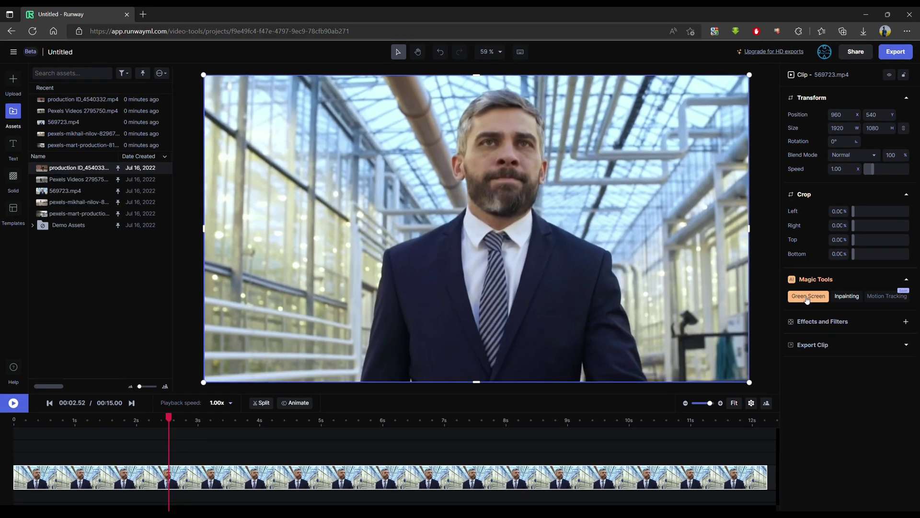
pyautogui.click(697, 377)
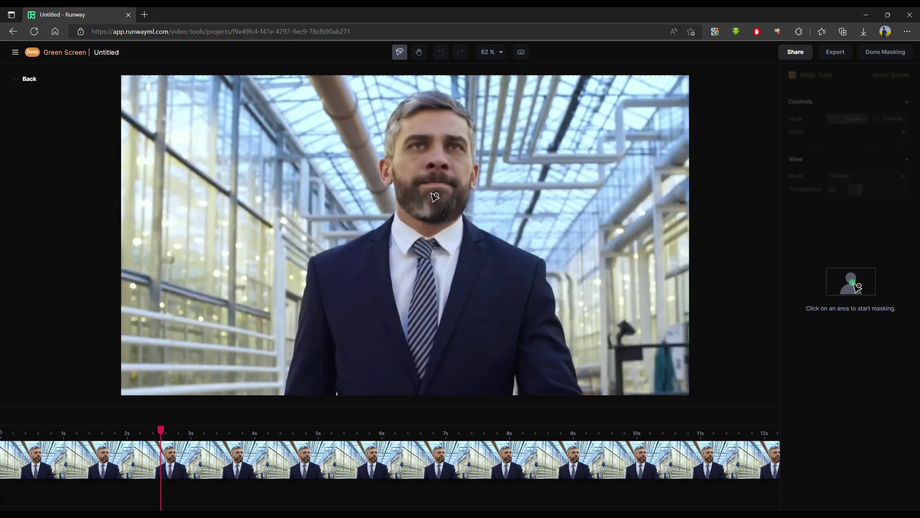
# - Mask the man in the suit as the included area, preview the mask and return to the project
pyautogui.click(424, 163)
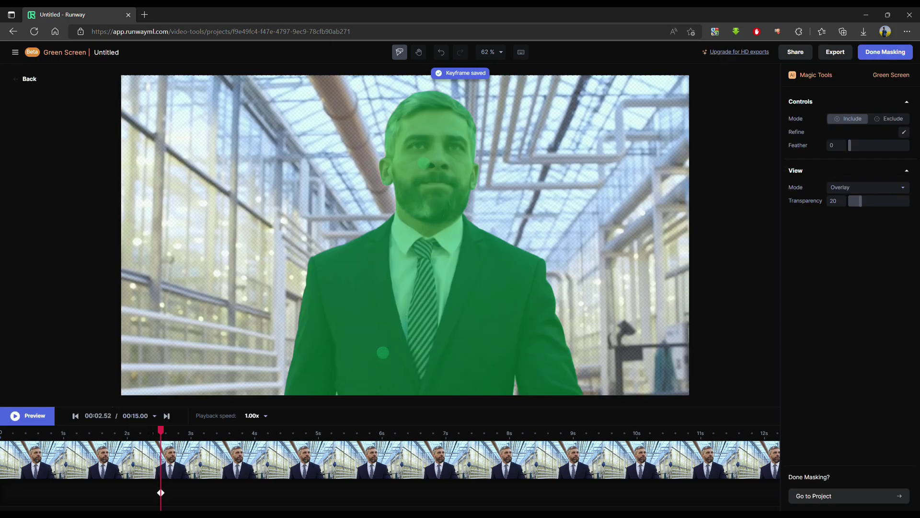
pyautogui.click(22, 420)
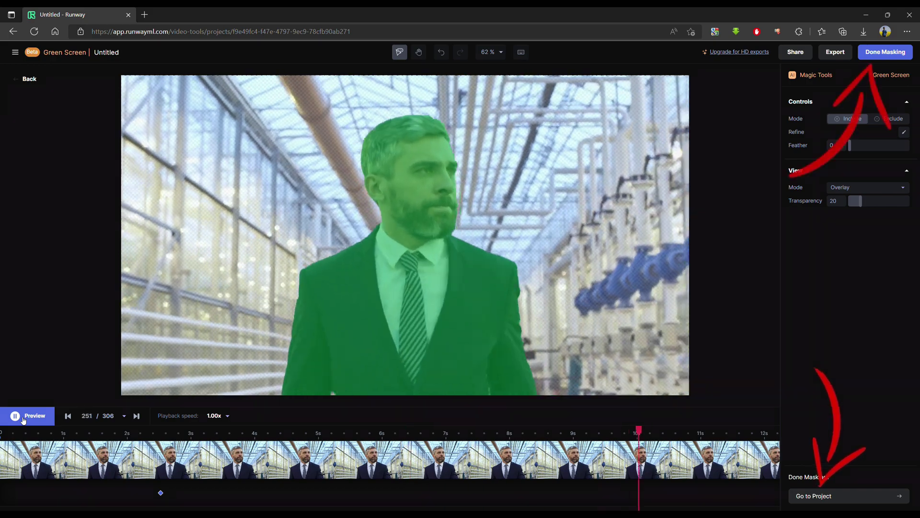
pyautogui.click(810, 496)
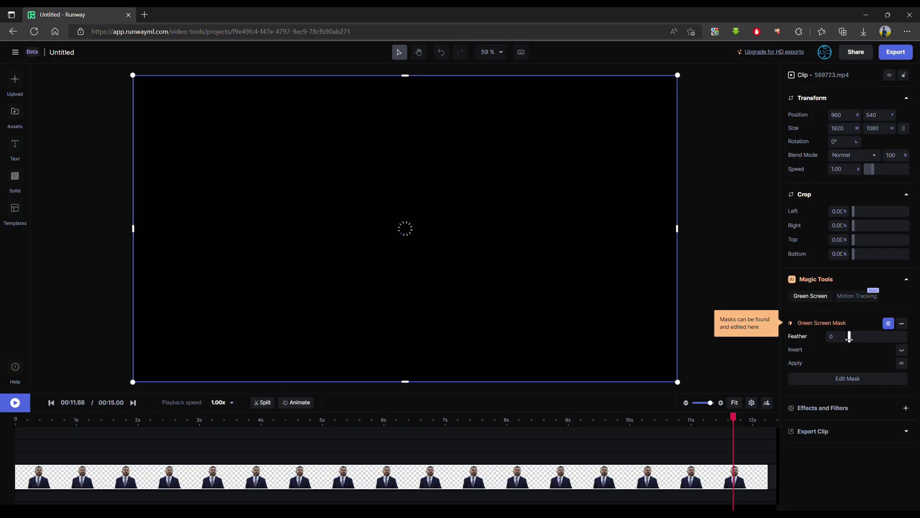
# - Check the mask's edges at 200% and set the Green Screen mask's feather to 1
pyautogui.click(501, 53)
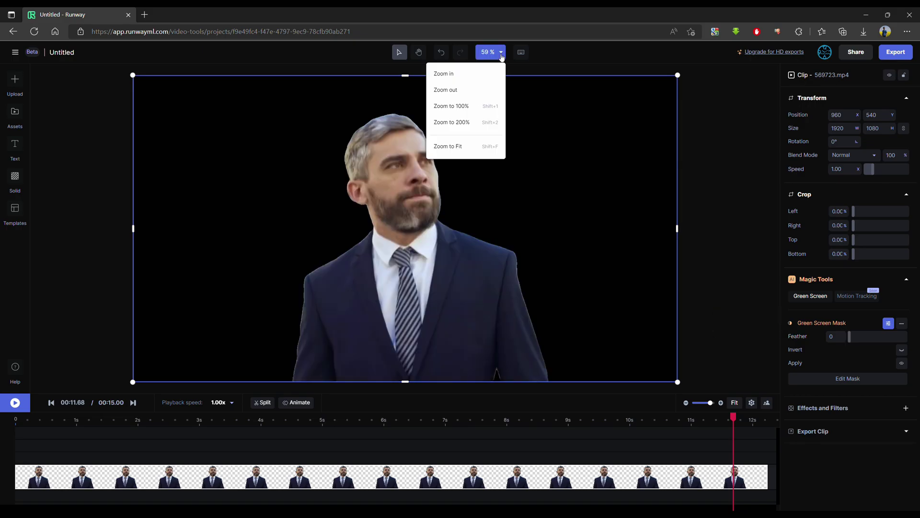
pyautogui.click(462, 122)
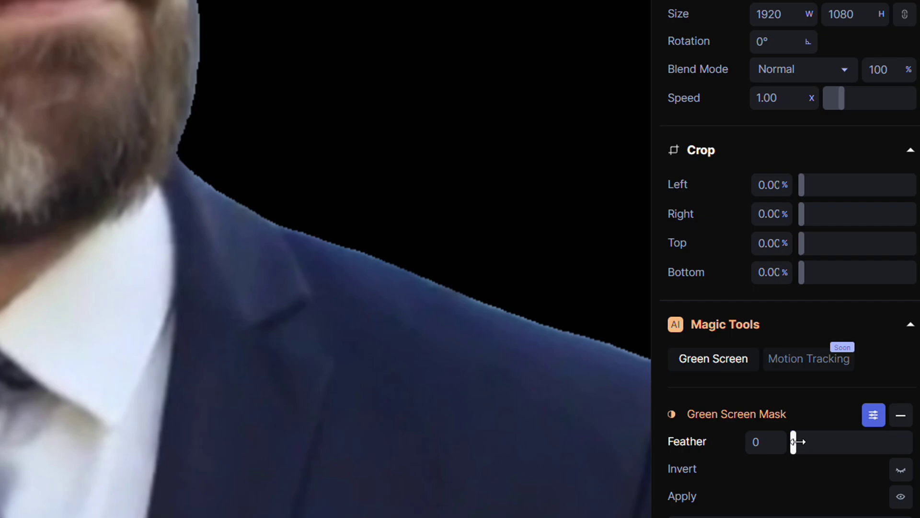
pyautogui.moveTo(797, 442); pyautogui.dragTo(800, 441)
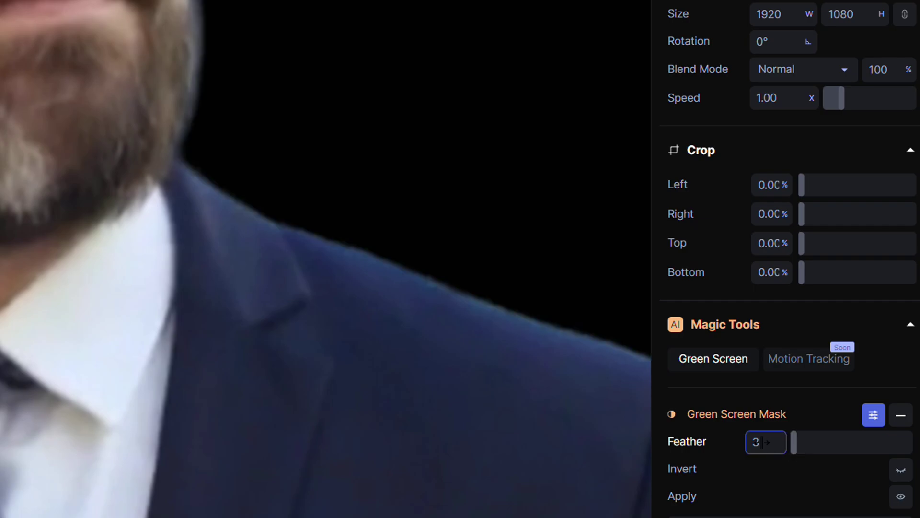
pyautogui.write('1')
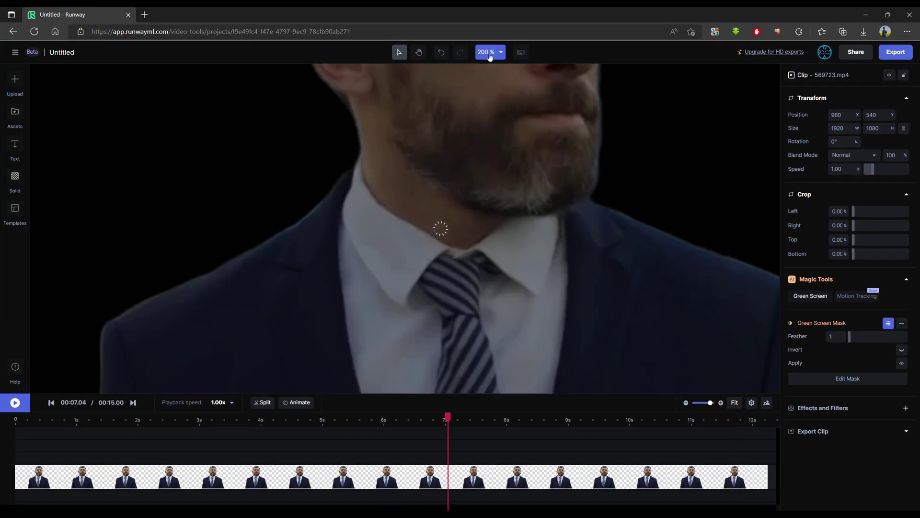
pyautogui.click(488, 53)
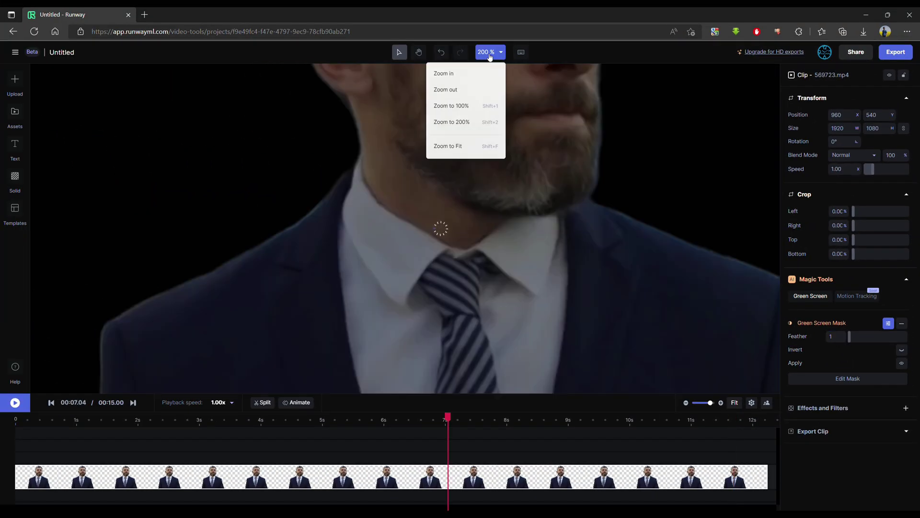
pyautogui.click(459, 146)
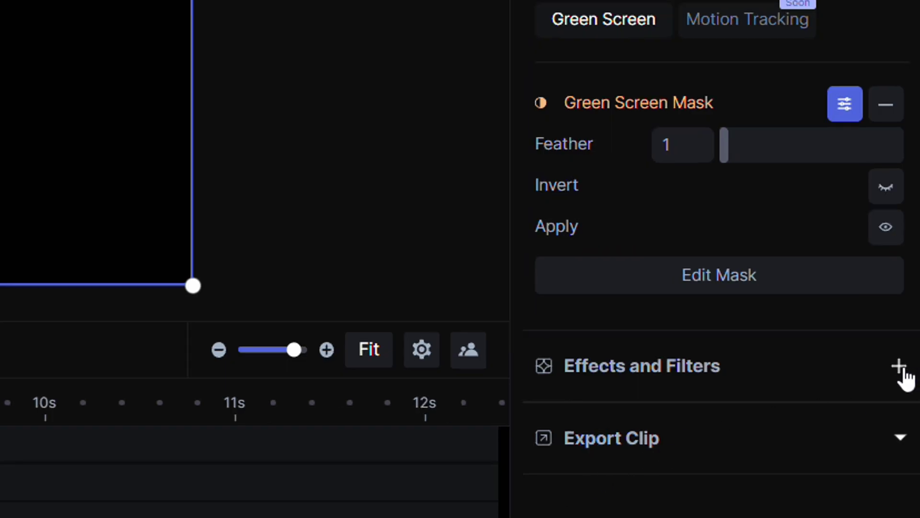
# - Add the Fill Color effect to the masked clip
pyautogui.click(899, 366)
pyautogui.scroll(-10, 822, 412)
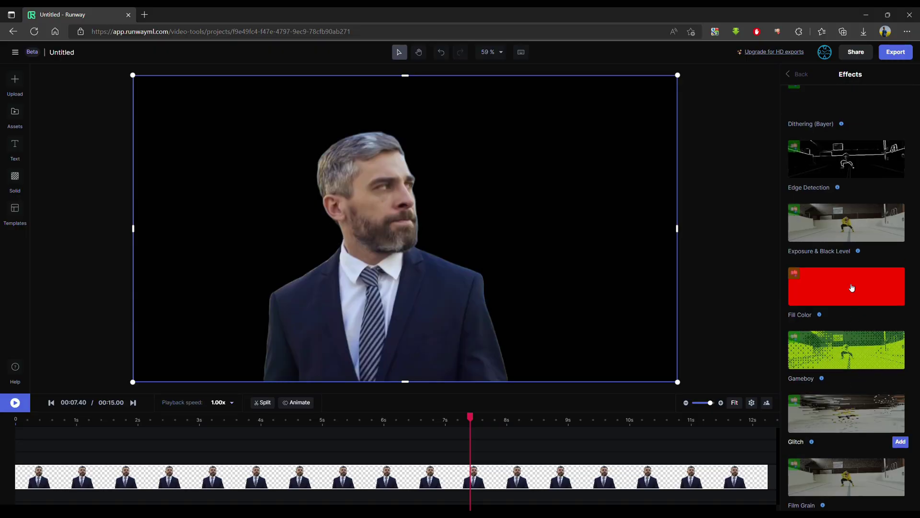
pyautogui.scroll(-3, 853, 289)
pyautogui.click(848, 168)
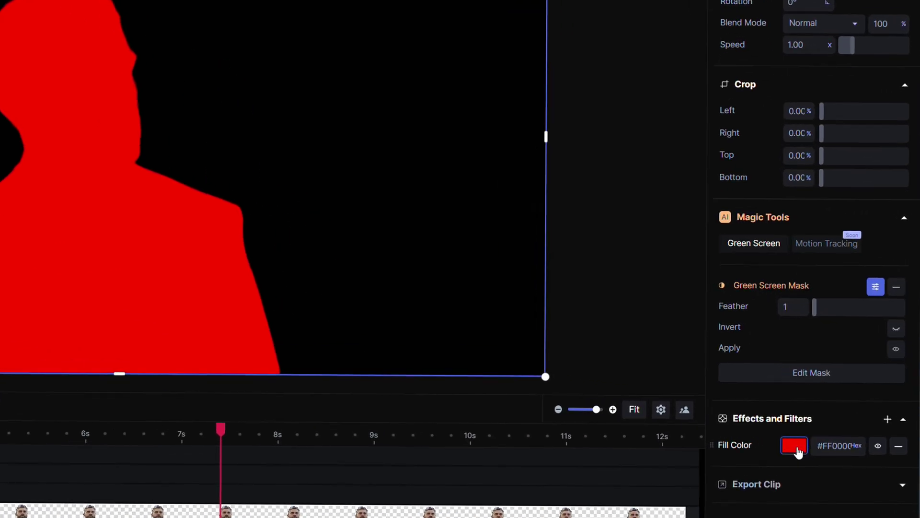
# - Set the Fill Color effect to white (#FFFFFF) and check the silhouette at other points of the clip
pyautogui.click(796, 448)
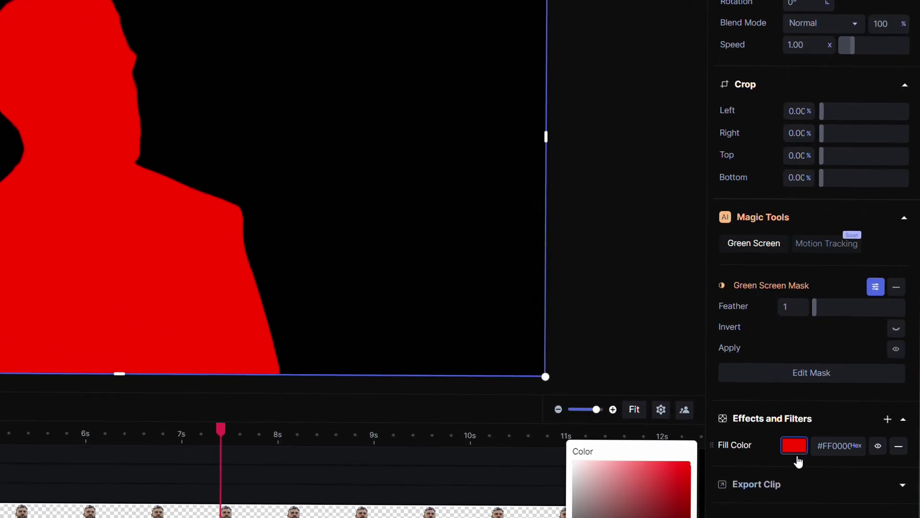
pyautogui.moveTo(635, 492); pyautogui.dragTo(527, 417)
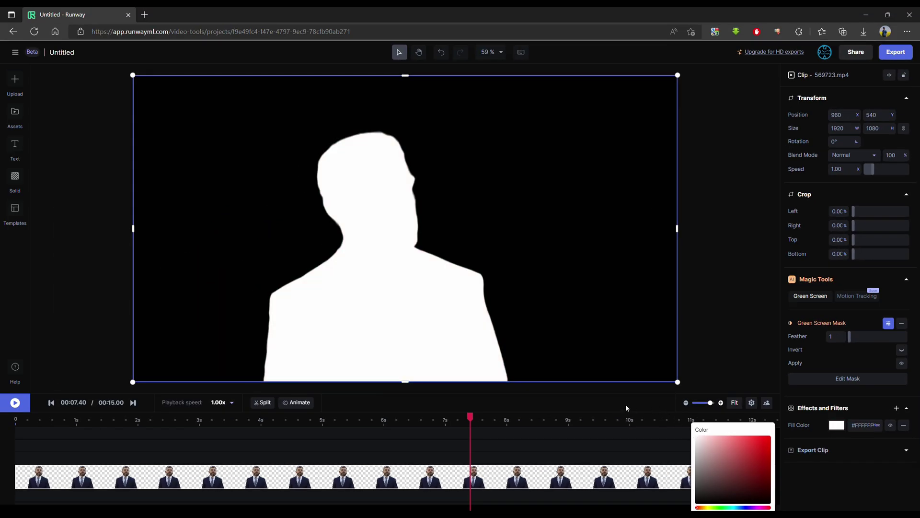
pyautogui.click(623, 437)
pyautogui.moveTo(471, 417); pyautogui.dragTo(624, 416)
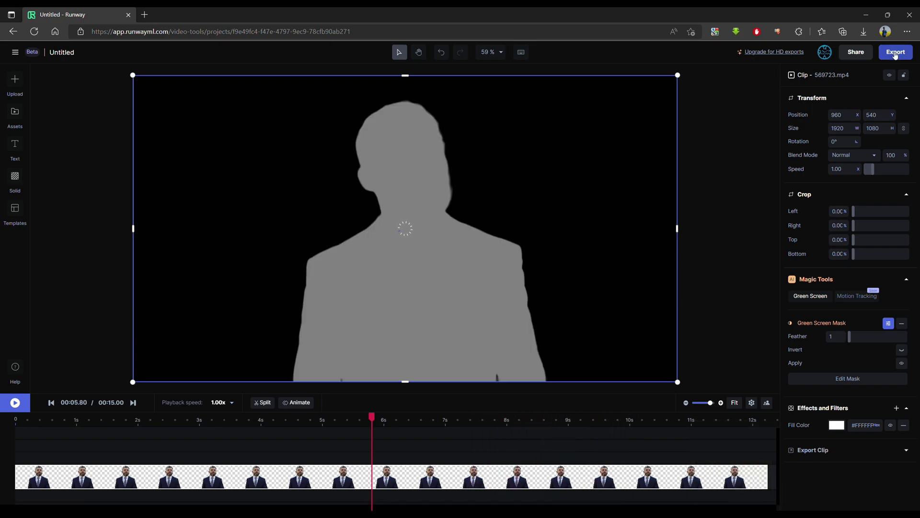
# - Export the white silhouette video as a 720p MP4 named Untitled 720p
pyautogui.click(895, 55)
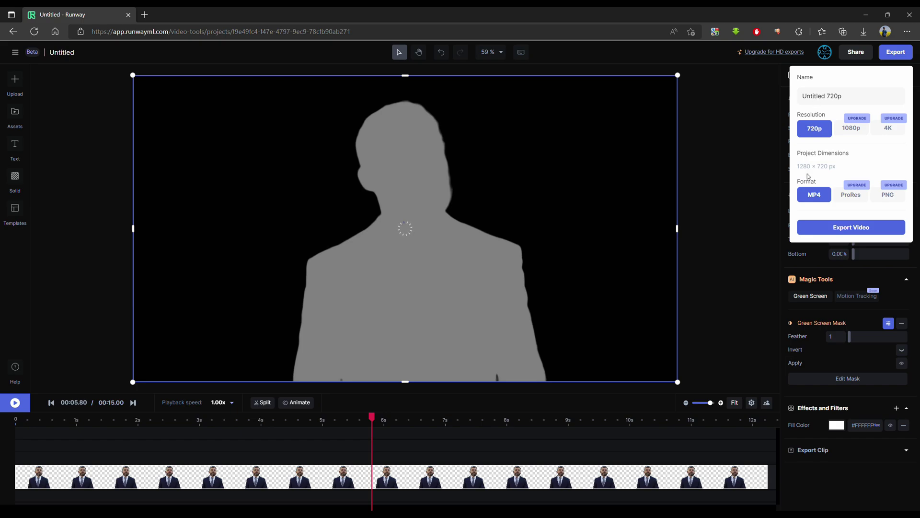
pyautogui.click(844, 228)
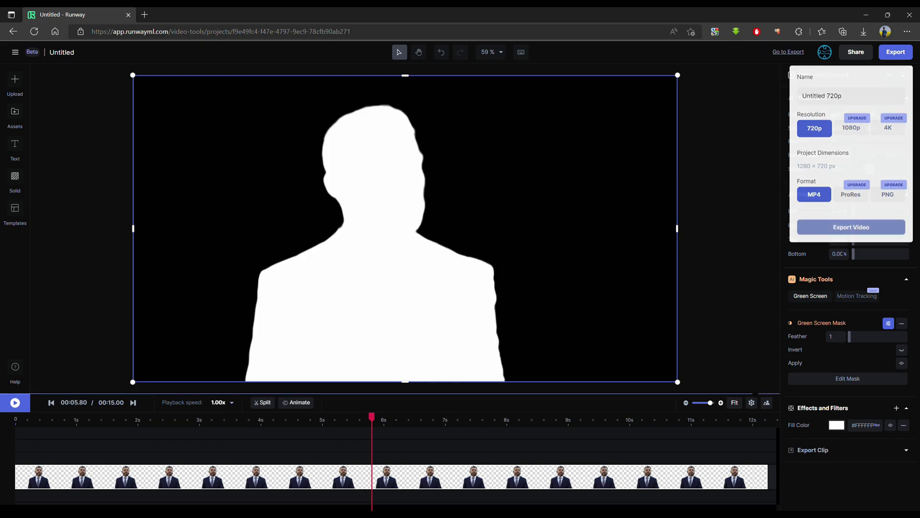
pyautogui.click(475, 475)
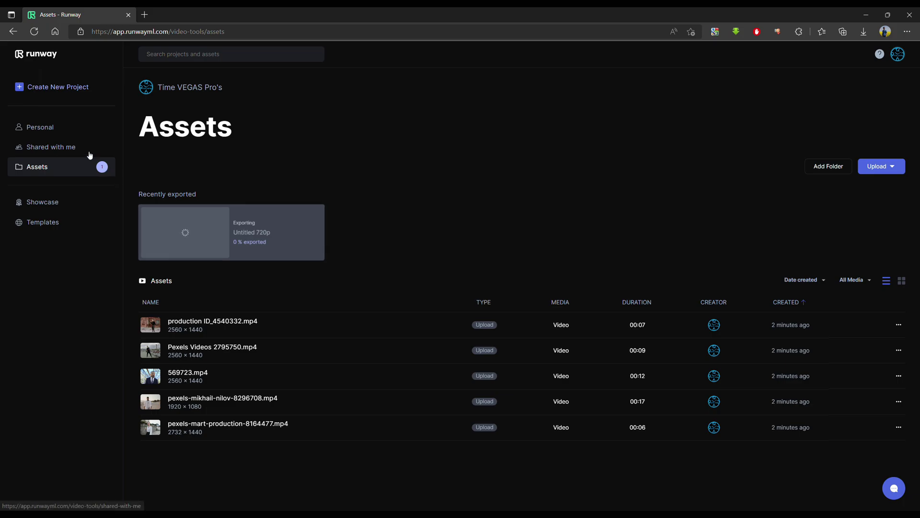
# - Reopen the Untitled project from the personal projects and delete the 569723.mp4 clip from its timeline
pyautogui.click(40, 128)
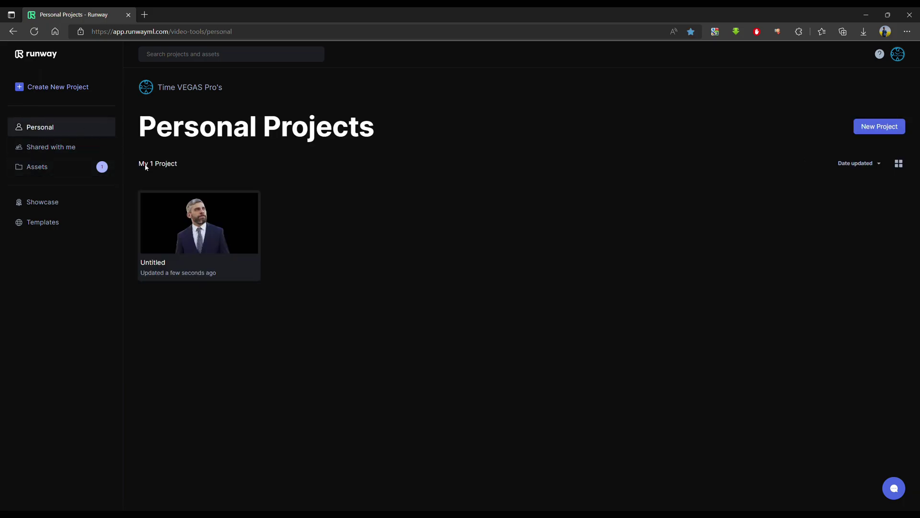
pyautogui.click(168, 210)
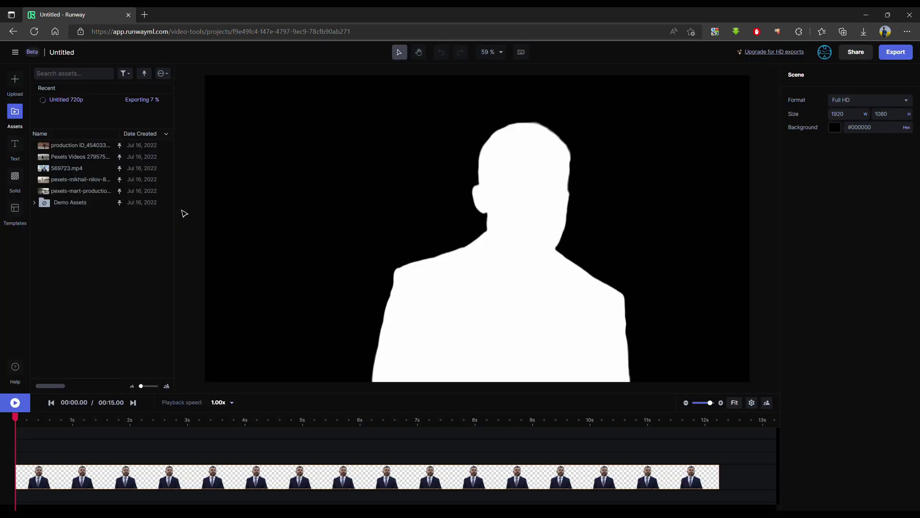
pyautogui.click(48, 477)
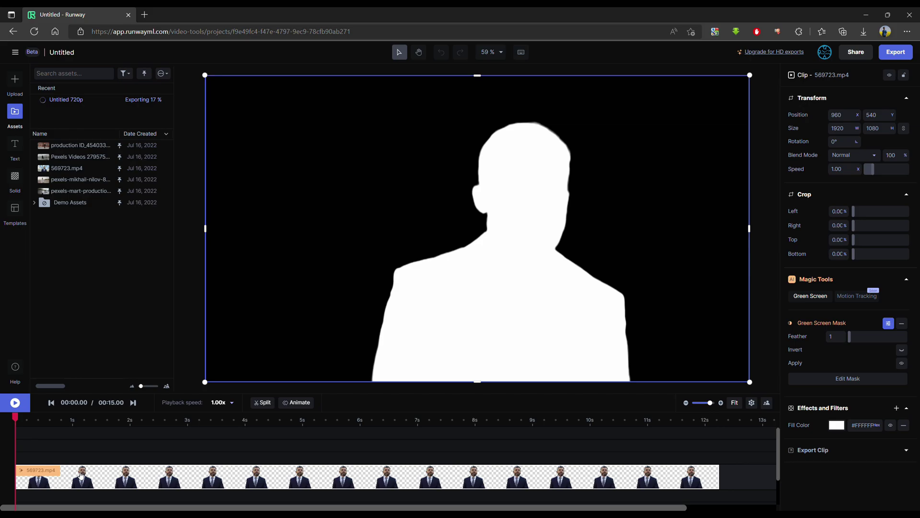
pyautogui.rightClick(81, 476)
pyautogui.click(127, 456)
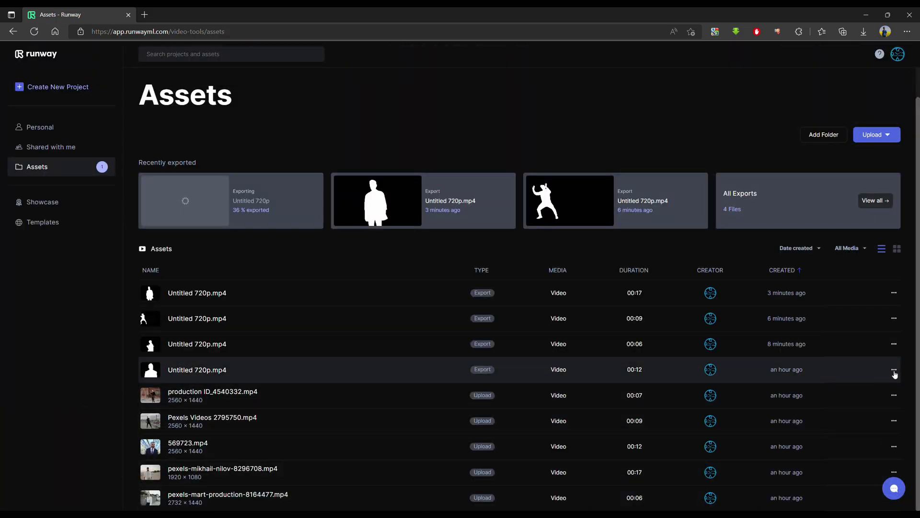
# - Download the 12-second Untitled 720p.mp4 mask export, choosing where to save it, and download the 9-second mask export
pyautogui.click(893, 369)
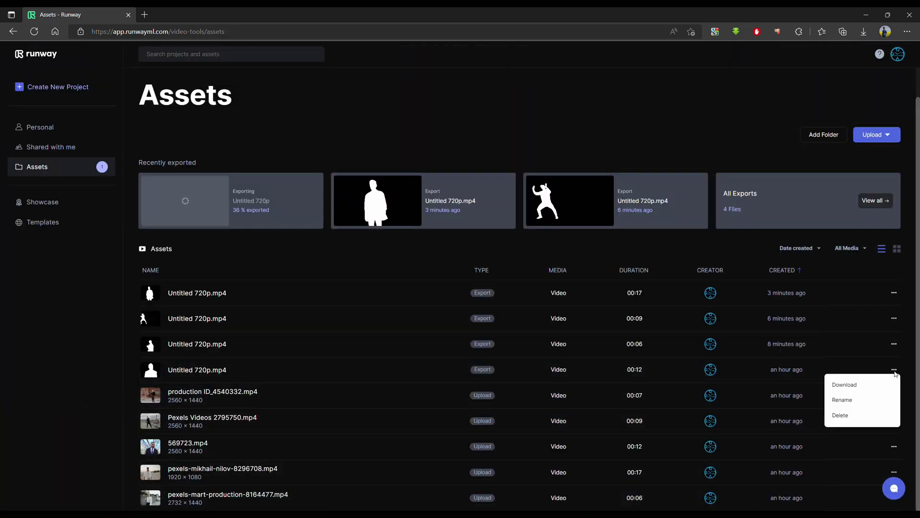
pyautogui.click(871, 391)
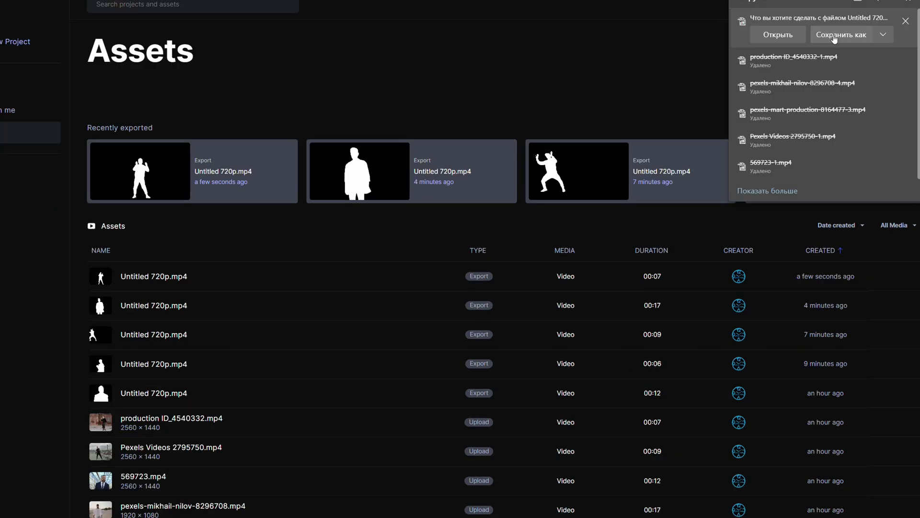
pyautogui.click(800, 81)
pyautogui.click(464, 92)
pyautogui.click(341, 312)
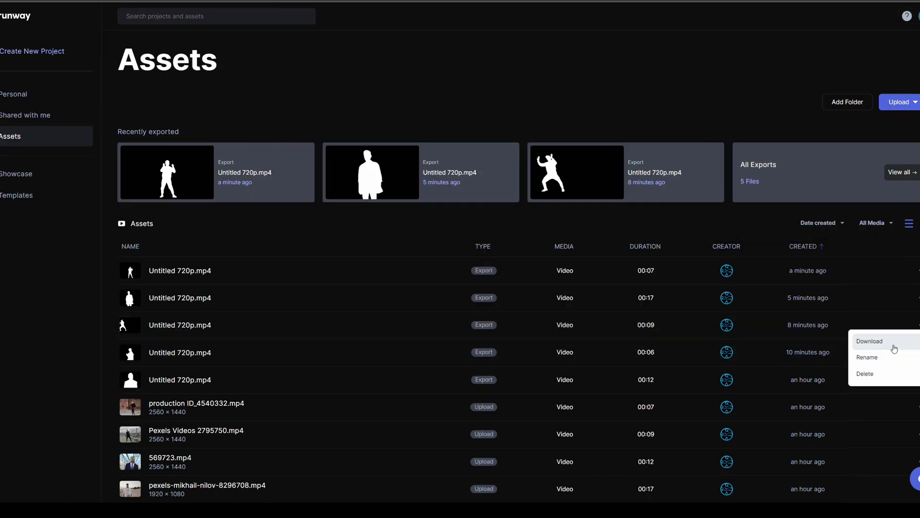
pyautogui.click(891, 351)
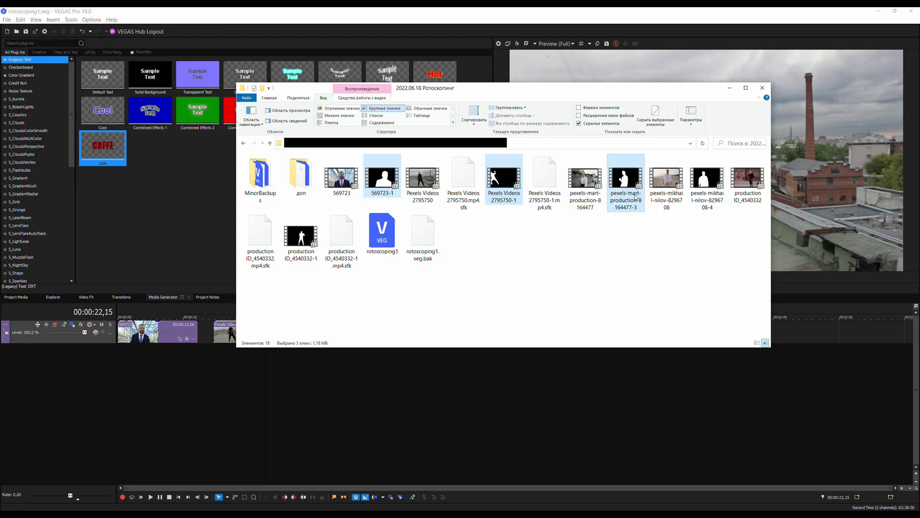
# - In VEGAS Pro, add the five exported mask videos, from 569723-1 to production ID_4540332-1, to a track below the source clips
pyautogui.keyDown('ctrl'); pyautogui.click(707, 180); pyautogui.keyUp('ctrl')
pyautogui.keyDown('ctrl'); pyautogui.click(307, 238); pyautogui.keyUp('ctrl')
pyautogui.moveTo(199, 398); pyautogui.dragTo(98, 369)
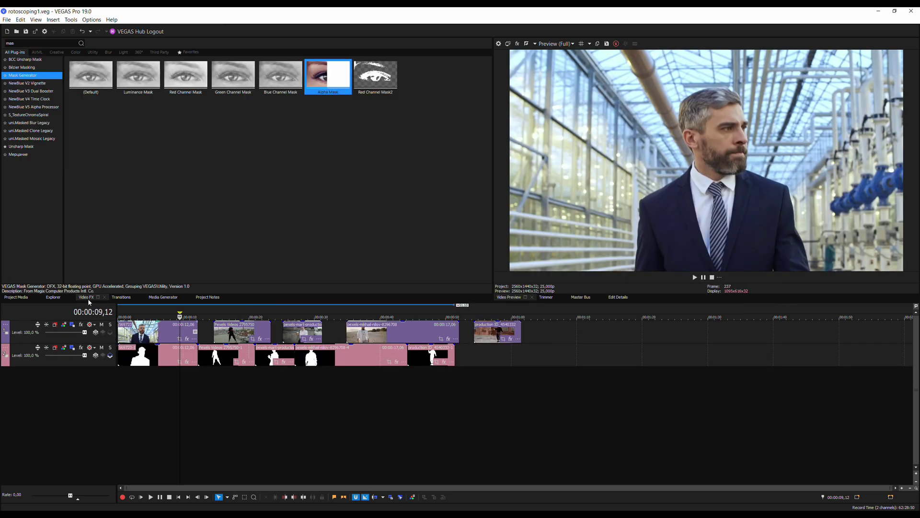
# - Set the source clips' track to Multiply (Mask) compositing and make the mask track its compositing child
pyautogui.click(96, 332)
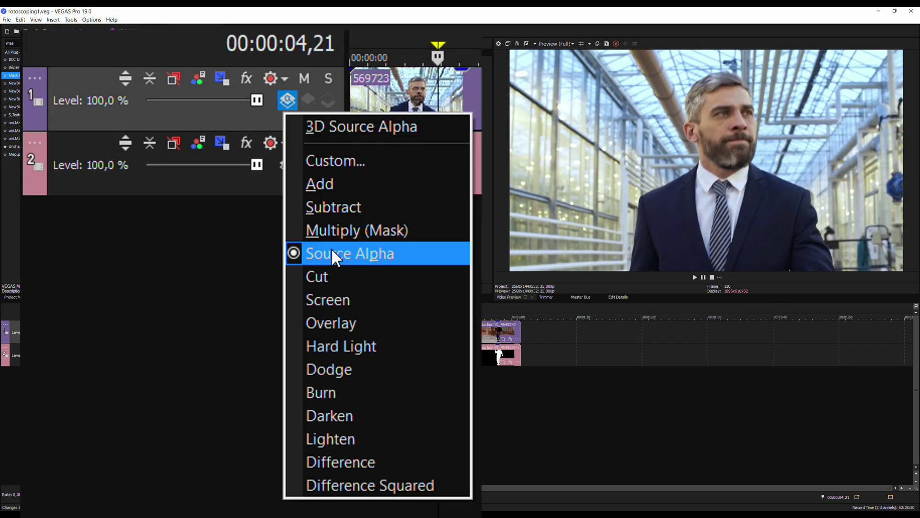
pyautogui.click(381, 232)
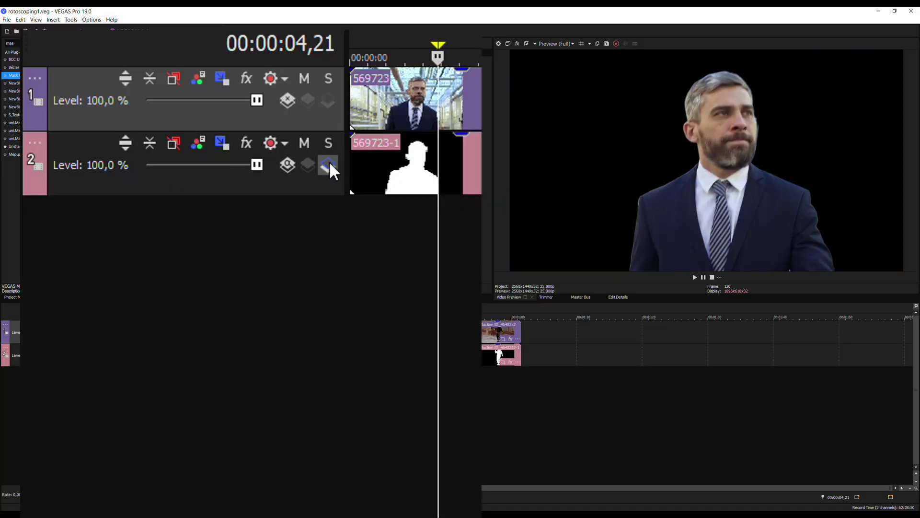
pyautogui.click(327, 164)
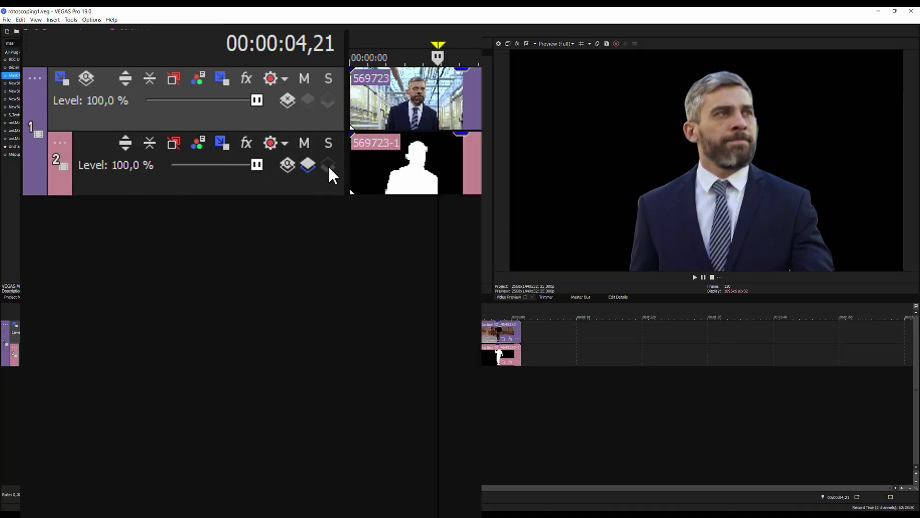
pyautogui.click(328, 76)
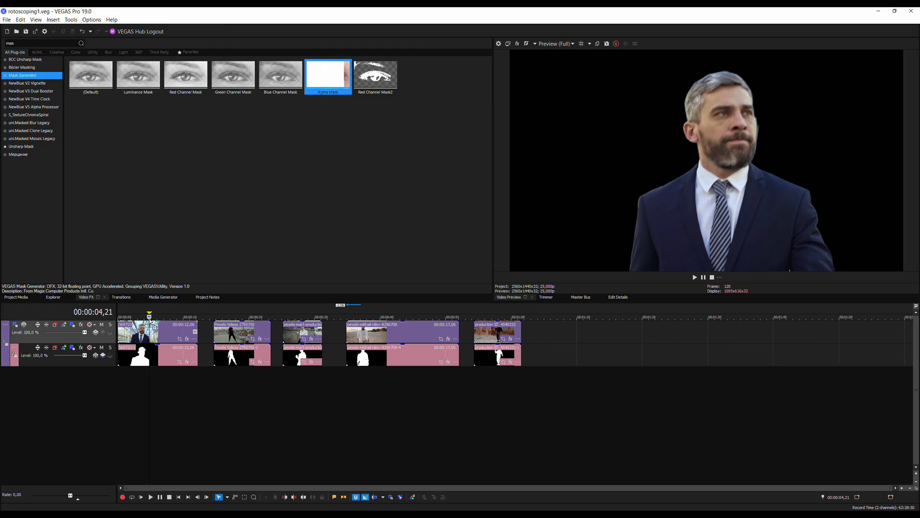
# - Apply the Mask Generator's Alpha Mask preset to the mask track, with Type set to Luminance and Low in to 0,170
pyautogui.moveTo(66, 363); pyautogui.dragTo(66, 363)
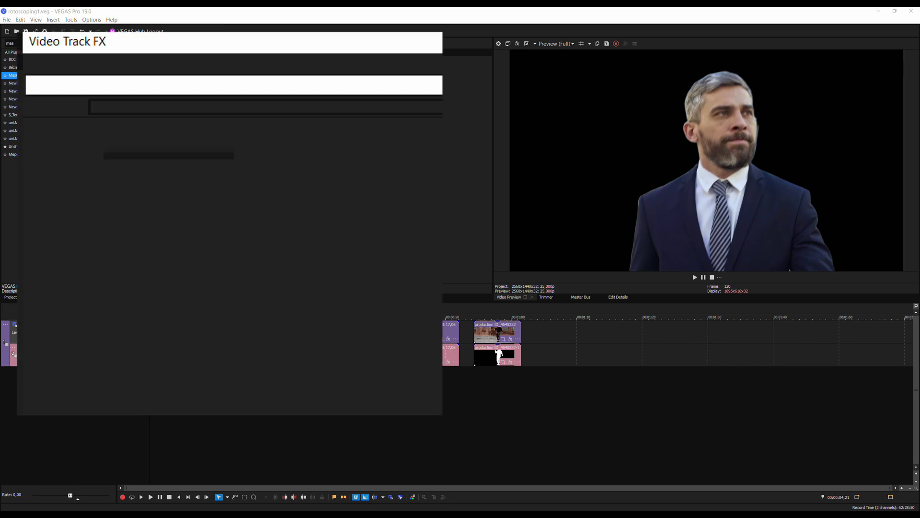
pyautogui.click(222, 149)
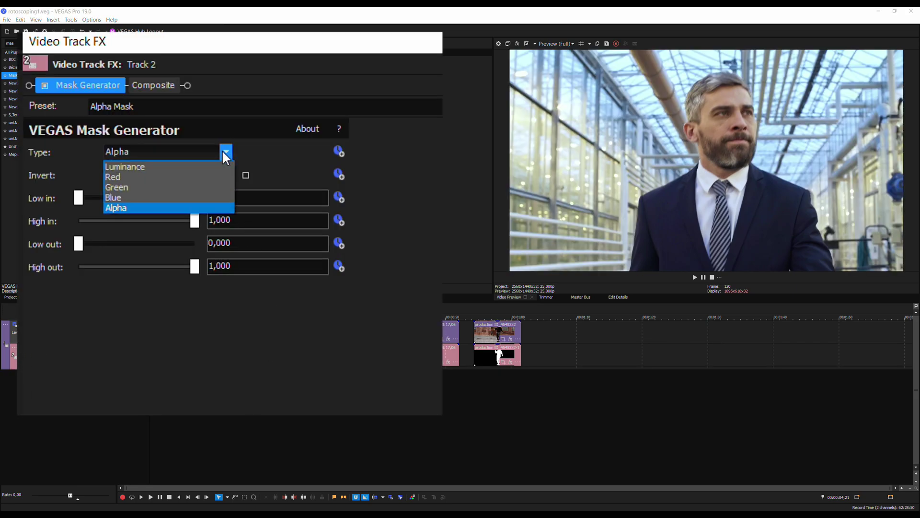
pyautogui.click(150, 165)
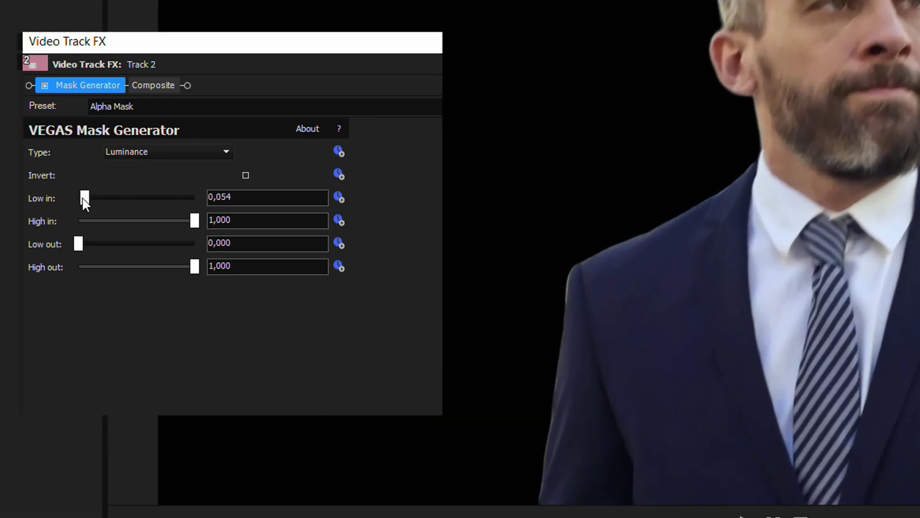
pyautogui.moveTo(83, 198)
pyautogui.mouseDown()
pyautogui.moveTo(140, 197)
pyautogui.moveTo(55, 198)
pyautogui.moveTo(138, 197)
pyautogui.moveTo(96, 195)
pyautogui.mouseUp()
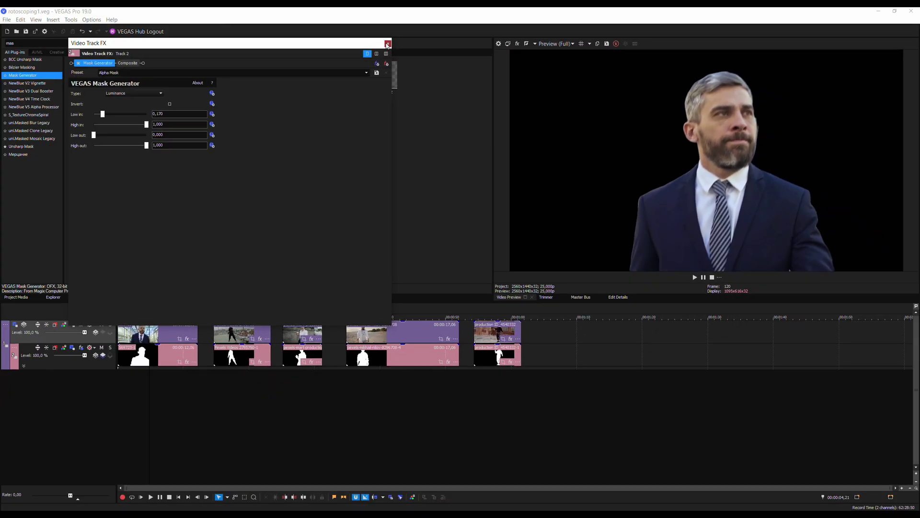
pyautogui.click(348, 26)
pyautogui.click(167, 404)
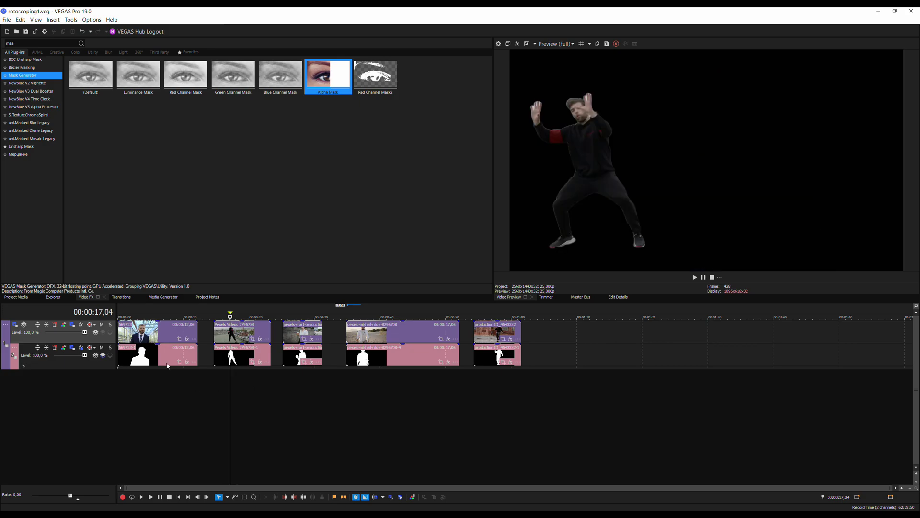
# - Copy all five source clips, at the same times, to a new track below the mask track
pyautogui.click(157, 329)
pyautogui.keyDown('shift'); pyautogui.click(506, 337); pyautogui.keyUp('shift')
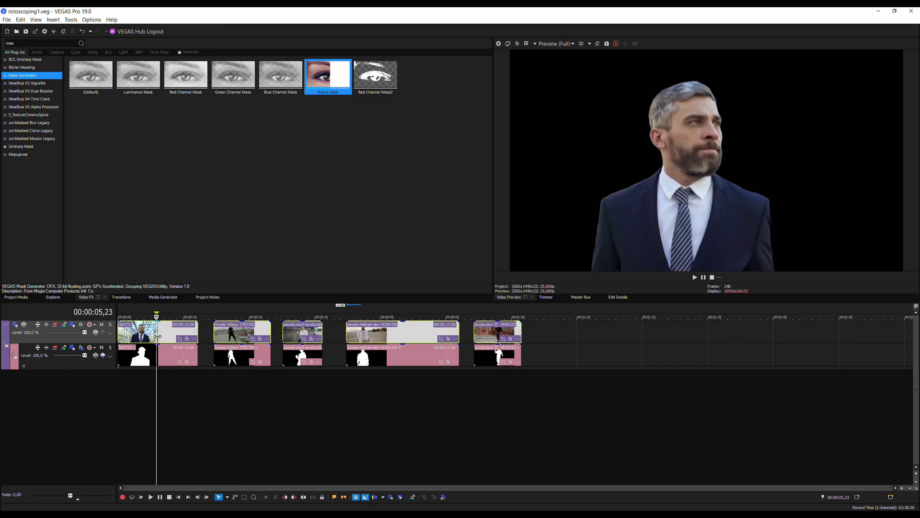
pyautogui.moveTo(170, 335); pyautogui.dragTo(169, 396)
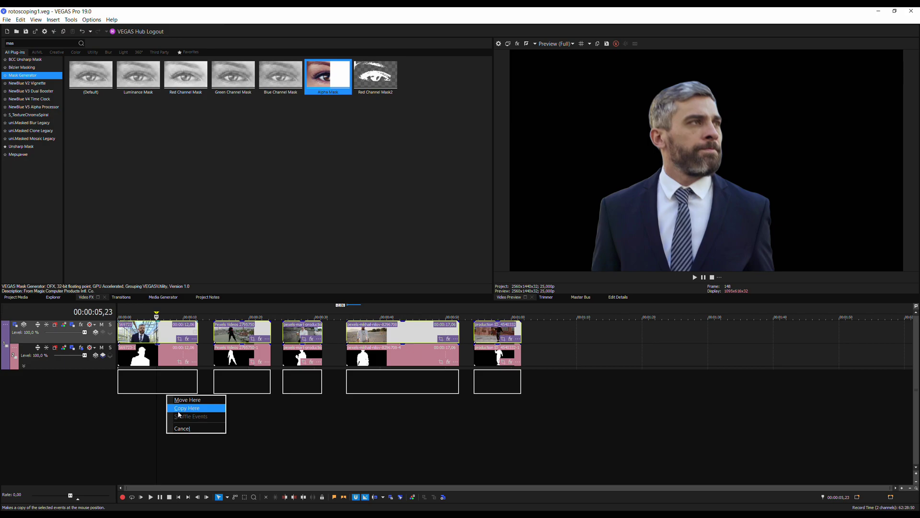
pyautogui.click(178, 408)
# - Insert an empty video track and place it between the mask track and the copied source clips
pyautogui.rightClick(64, 418)
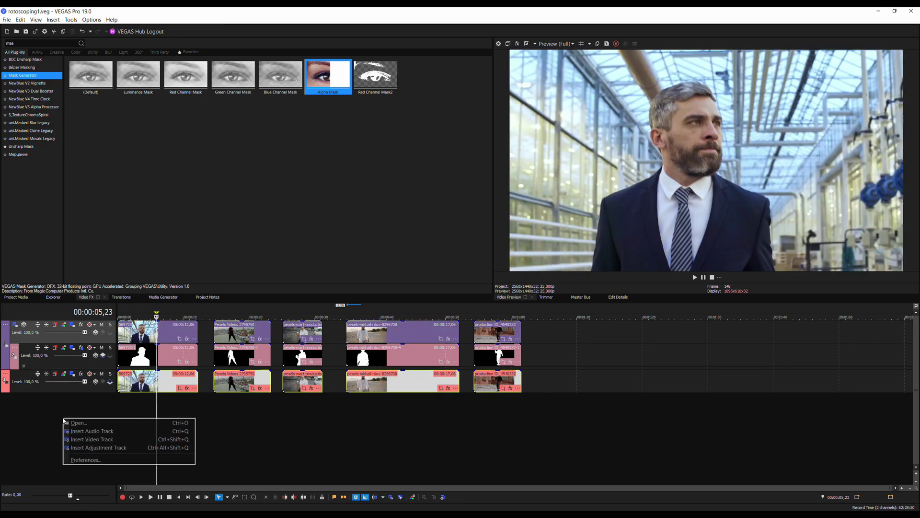
pyautogui.click(84, 440)
pyautogui.moveTo(47, 378); pyautogui.dragTo(57, 405)
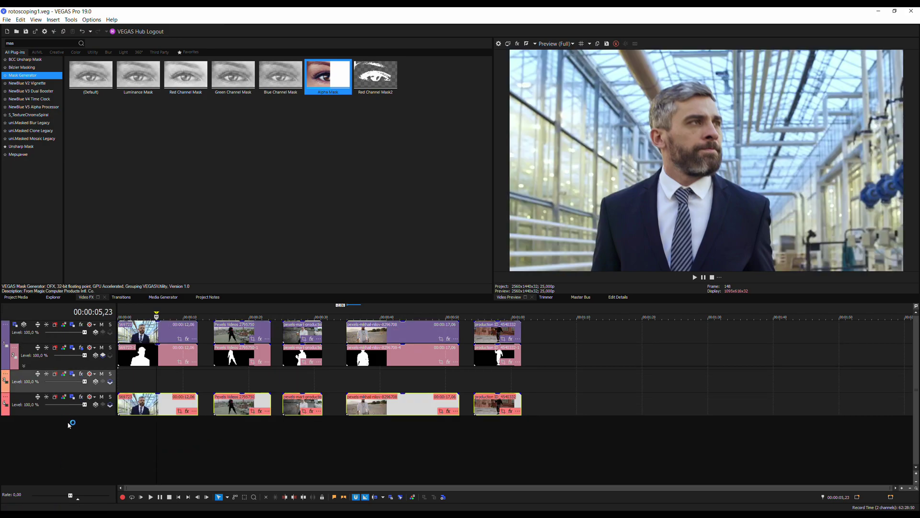
pyautogui.click(149, 445)
pyautogui.click(168, 438)
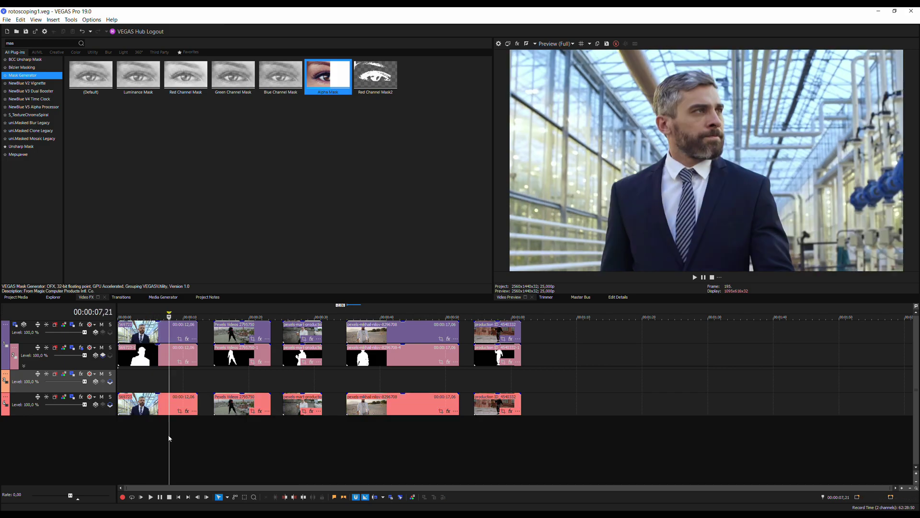
# - Add the COFFEE legacy text preset to the empty track, aligned with the clip of the woman holding a cup
pyautogui.click(159, 297)
pyautogui.moveTo(102, 147); pyautogui.dragTo(322, 376)
pyautogui.click(294, 386)
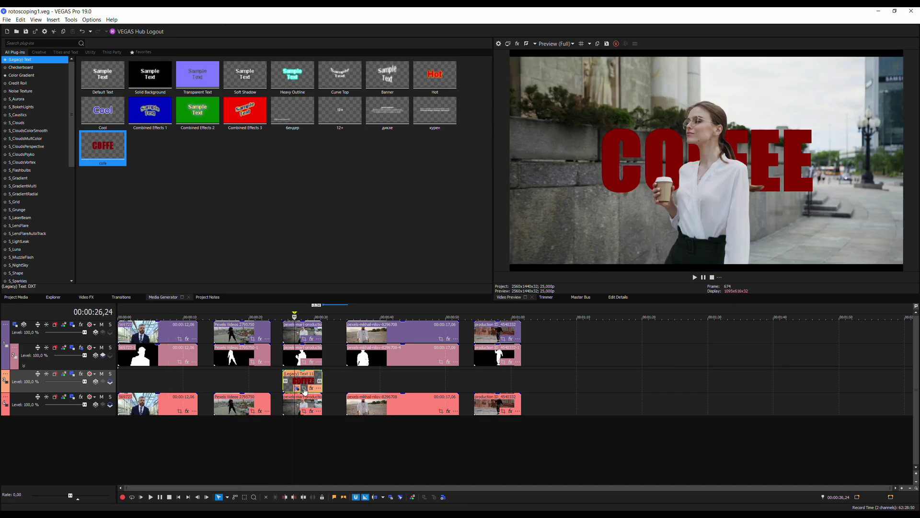
# - Reposition and keyframe the COFFEE title so that it slides horizontally across the frame behind the woman
pyautogui.click(304, 389)
pyautogui.moveTo(205, 205); pyautogui.dragTo(3, 211)
pyautogui.click(381, 299)
pyautogui.click(388, 43)
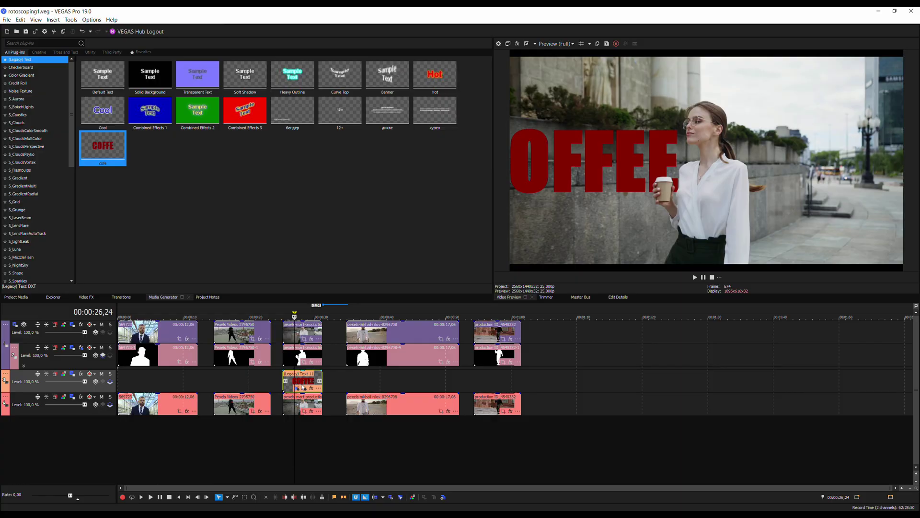
# - Play back the woman's clip to examine how the COFFEE title passes behind her
pyautogui.click(287, 428)
pyautogui.press('space')
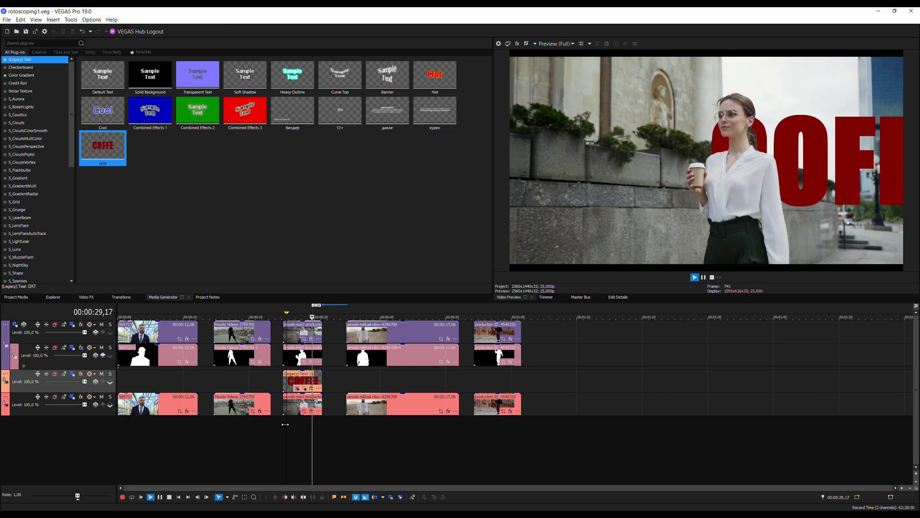
pyautogui.click(286, 426)
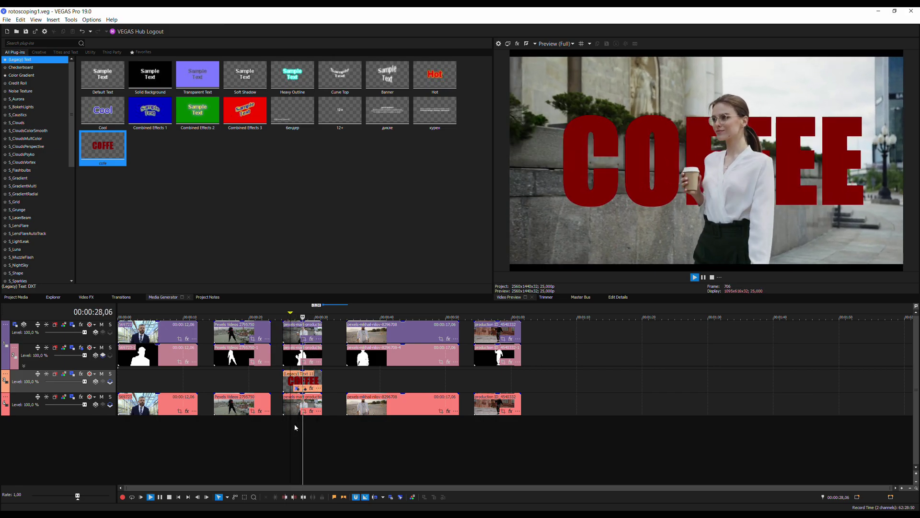
pyautogui.press('Return')
pyautogui.moveTo(300, 428)
pyautogui.mouseDown()
pyautogui.moveTo(314, 428)
pyautogui.moveTo(288, 428)
pyautogui.moveTo(305, 428)
pyautogui.mouseUp()
pyautogui.click(306, 427)
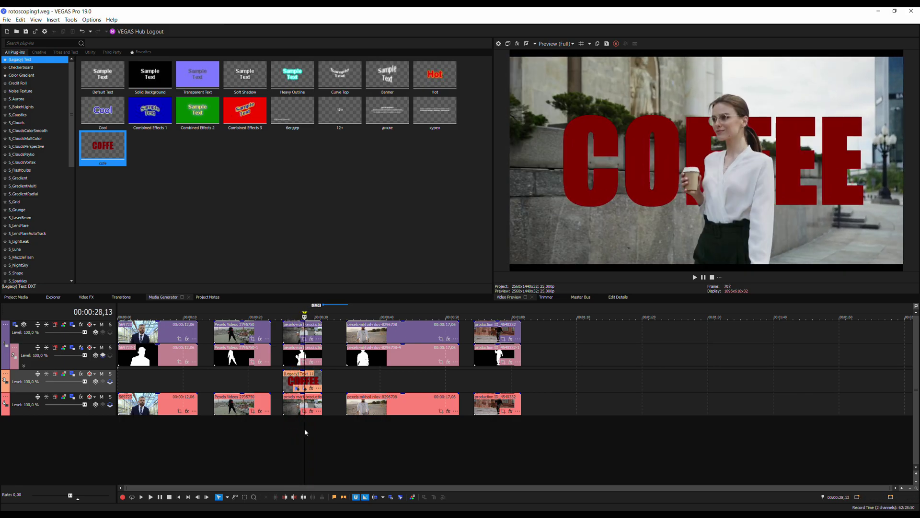
# - Copy the COFFEE title to the rooftop dancer clip and the beach clip, and play both back
pyautogui.keyDown('ctrl'); pyautogui.moveTo(297, 382); pyautogui.dragTo(248, 382); pyautogui.keyUp('ctrl')
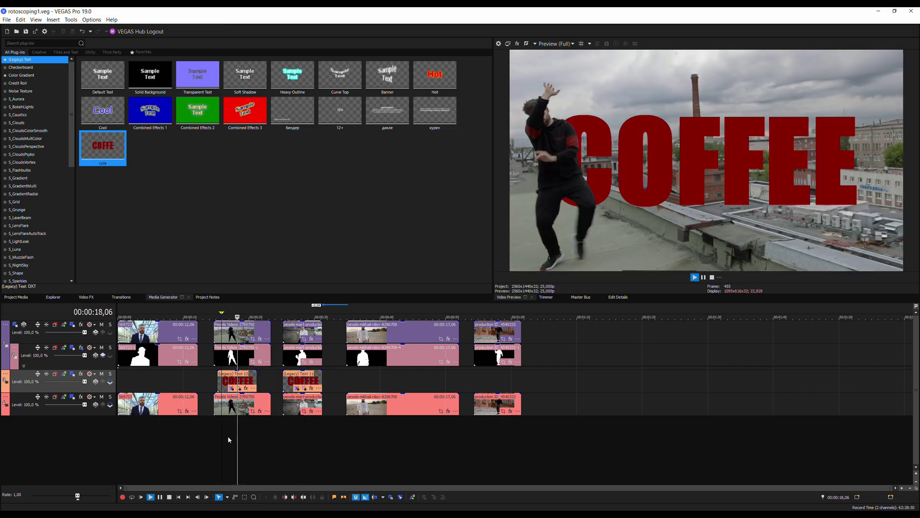
pyautogui.click(230, 438)
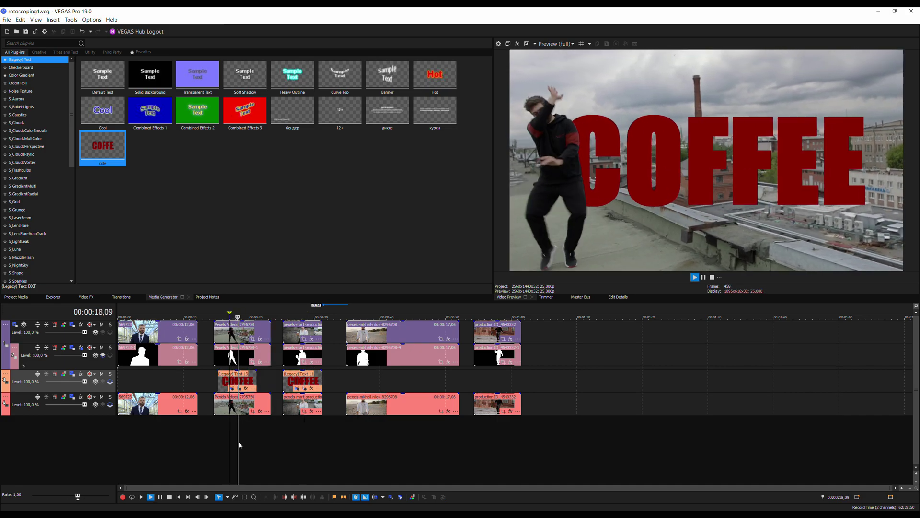
pyautogui.press('Return')
pyautogui.moveTo(247, 443)
pyautogui.mouseDown()
pyautogui.moveTo(226, 443)
pyautogui.moveTo(237, 442)
pyautogui.mouseUp()
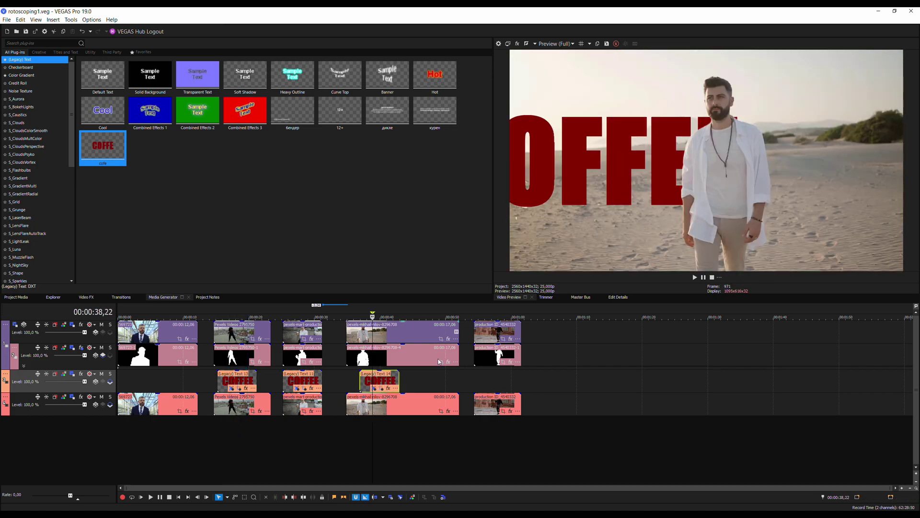
pyautogui.click(367, 434)
pyautogui.press('space')
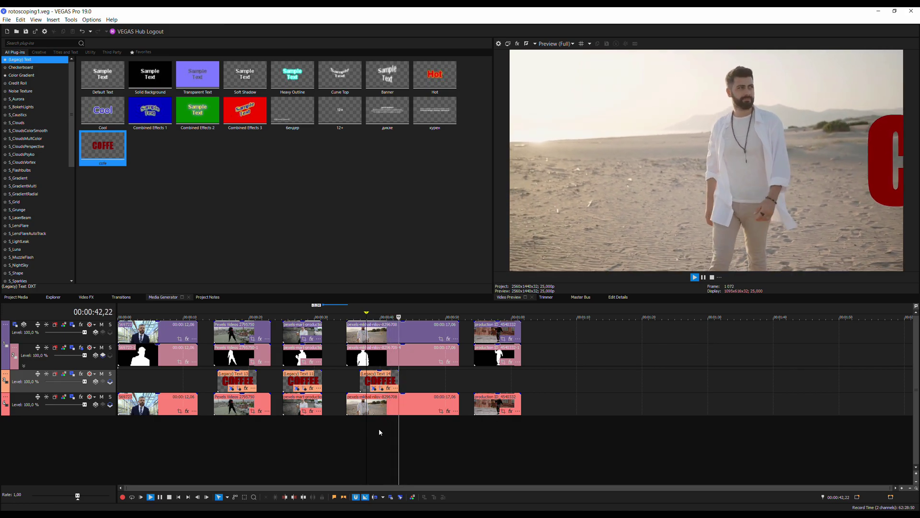
pyautogui.press('Return')
# - Place a DANCE title behind the dancer in the last clip and play back the result
pyautogui.click(497, 432)
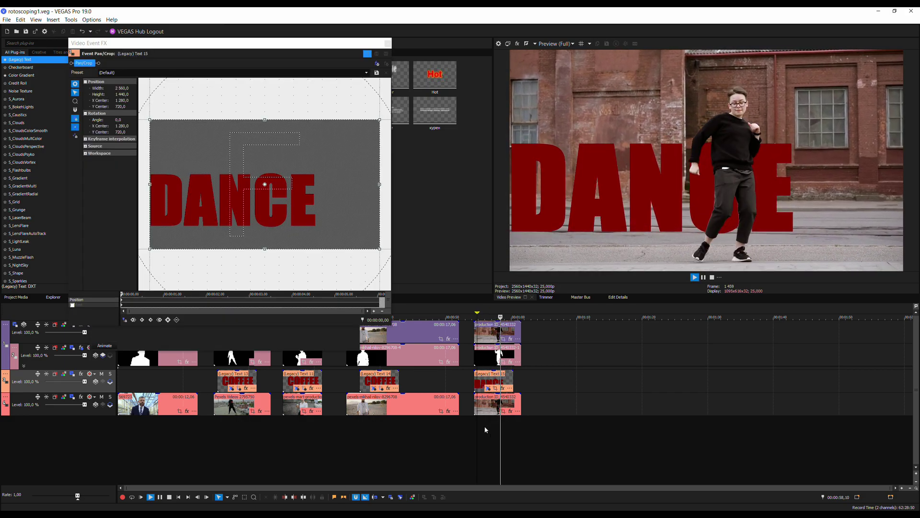
pyautogui.press('Return')
pyautogui.click(485, 427)
pyautogui.press('space')
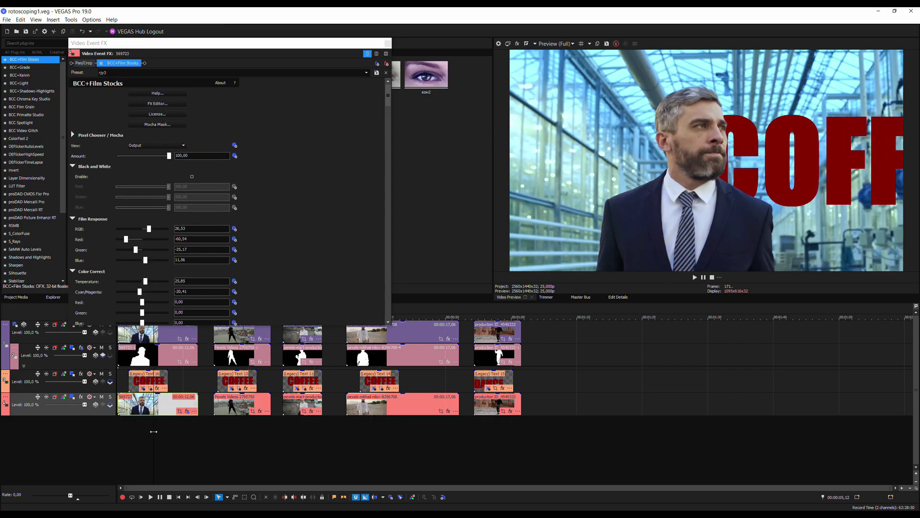
# - In BCC+Film Stocks on the bottom 569723 clip, set the RGB film response to -11,56 and the temperature to -175,51
pyautogui.moveTo(149, 228); pyautogui.dragTo(133, 229)
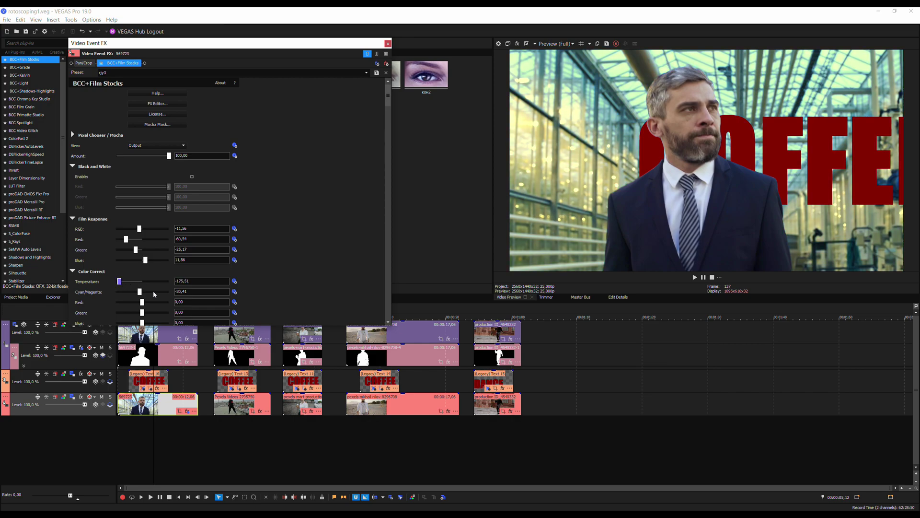
pyautogui.click(127, 440)
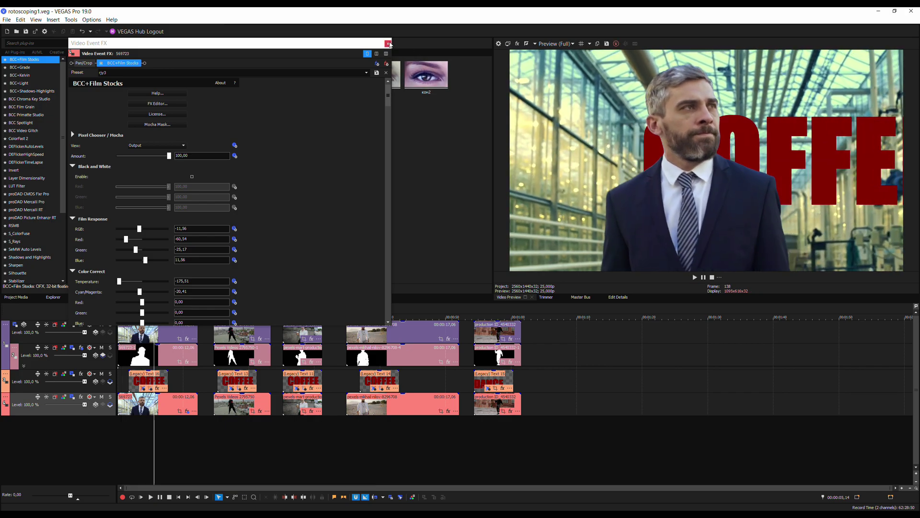
# - Open the text settings of the woman clip's COFFEE title, and lengthen the beach clip's COFFEE title to 00:00:14,05
pyautogui.click(304, 387)
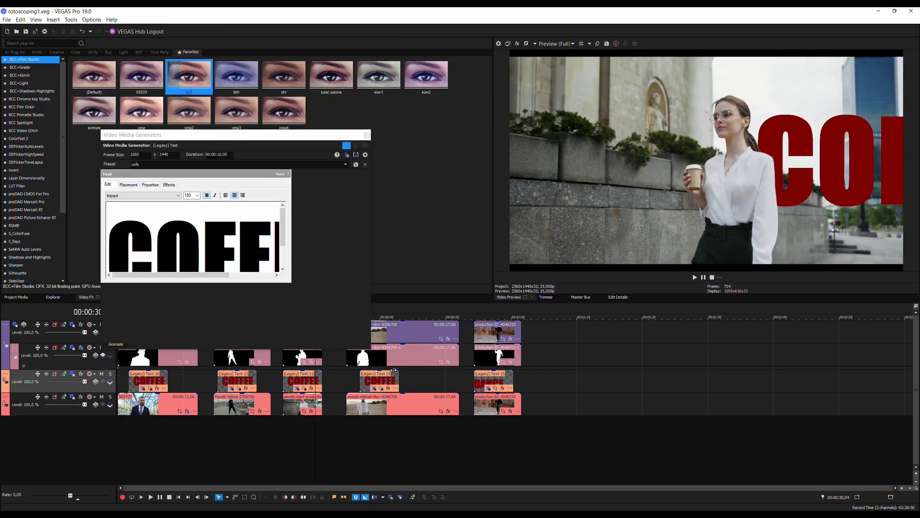
pyautogui.moveTo(368, 455); pyautogui.dragTo(380, 455)
pyautogui.moveTo(399, 379); pyautogui.dragTo(402, 379)
pyautogui.moveTo(401, 379); pyautogui.dragTo(453, 379)
# - Scrub through the beach and final dance clips to examine how the titles sit behind the people
pyautogui.moveTo(365, 462); pyautogui.dragTo(393, 448)
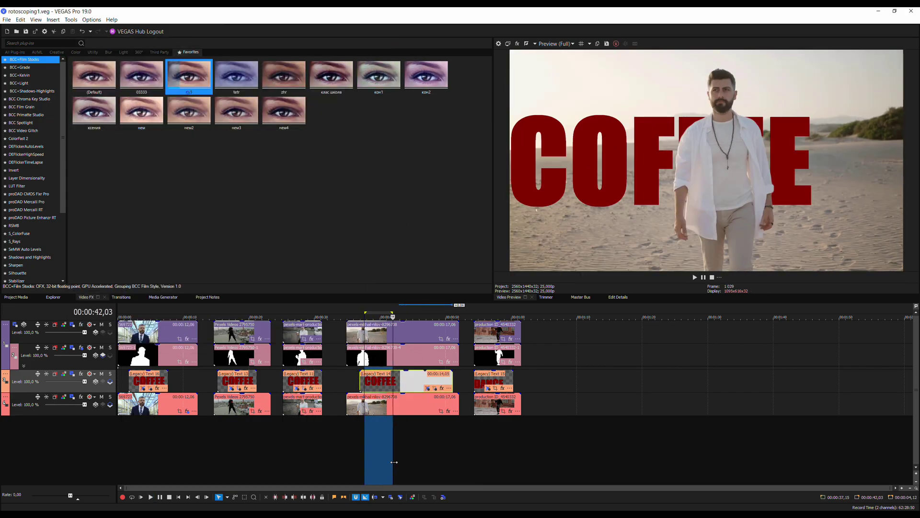
pyautogui.moveTo(385, 434); pyautogui.dragTo(493, 430)
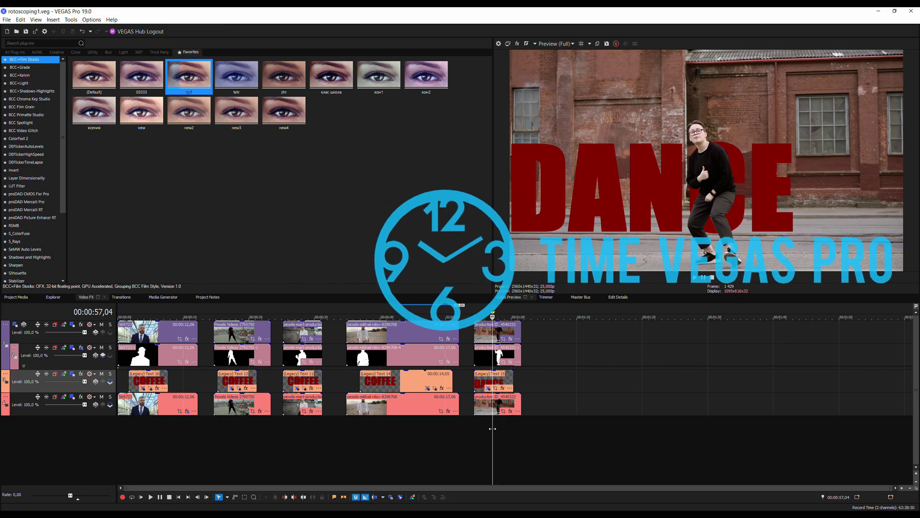
pyautogui.moveTo(395, 434)
pyautogui.mouseDown()
pyautogui.moveTo(375, 429)
pyautogui.moveTo(385, 436)
pyautogui.mouseUp()
pyautogui.click(101, 326)
pyautogui.click(101, 326)
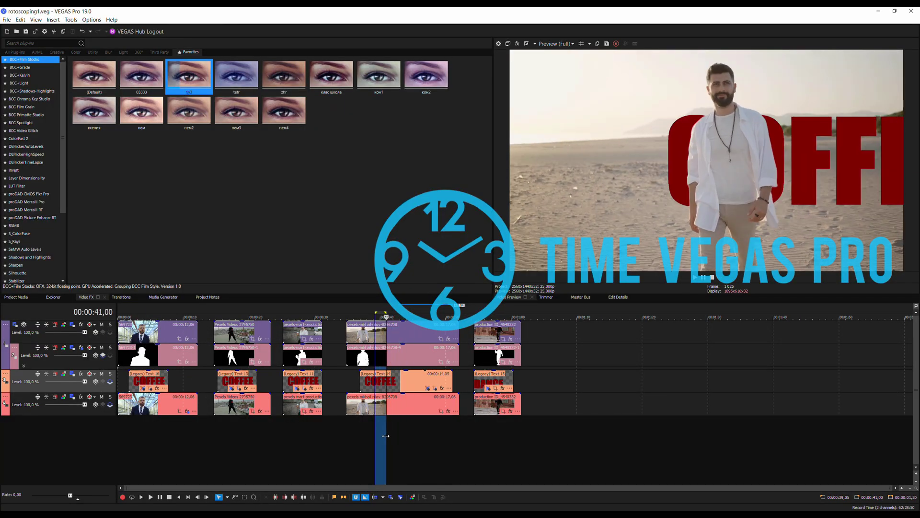